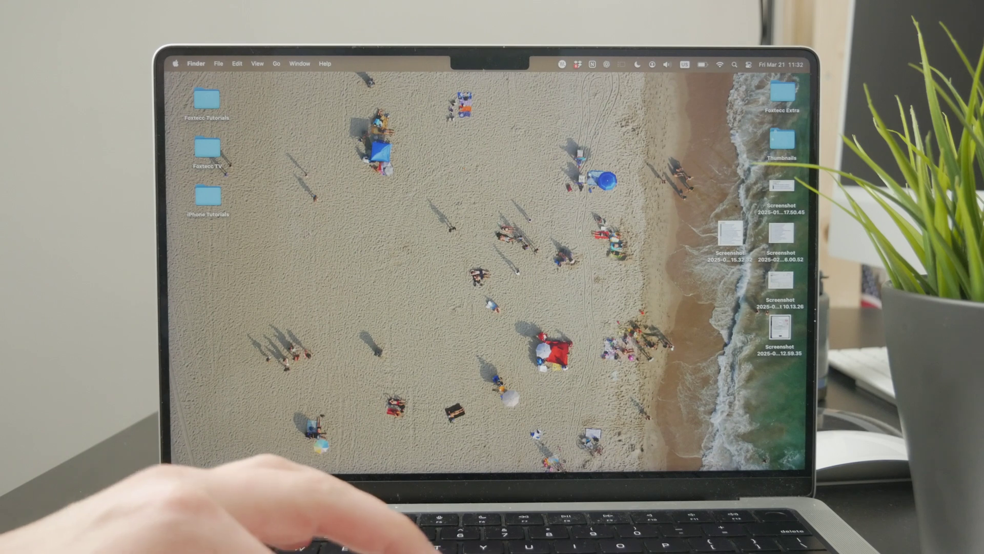
Open the iPhone Tutorials folder, zoom its window to show size and kind, and move it left
left_click(206, 197)
double_click(206, 197)
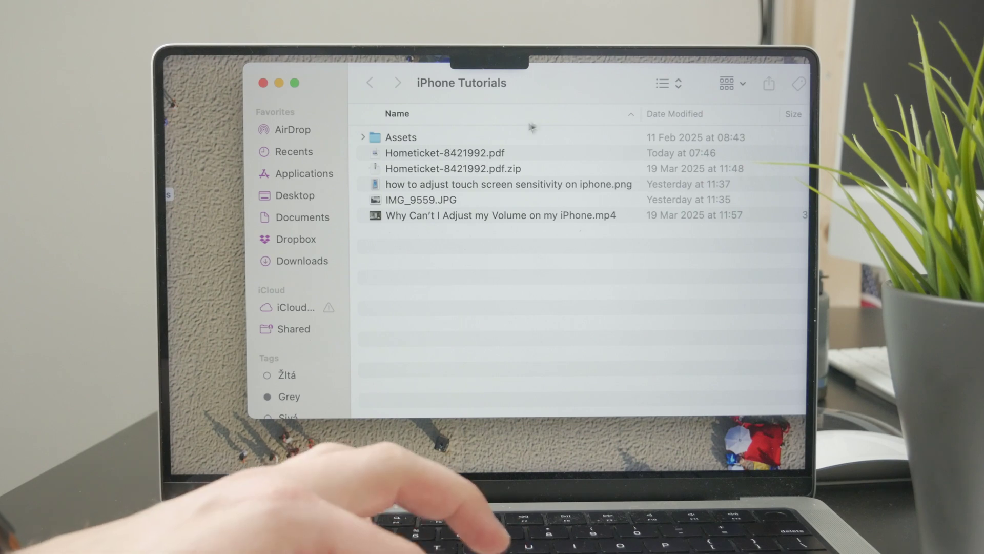
double_click(572, 93)
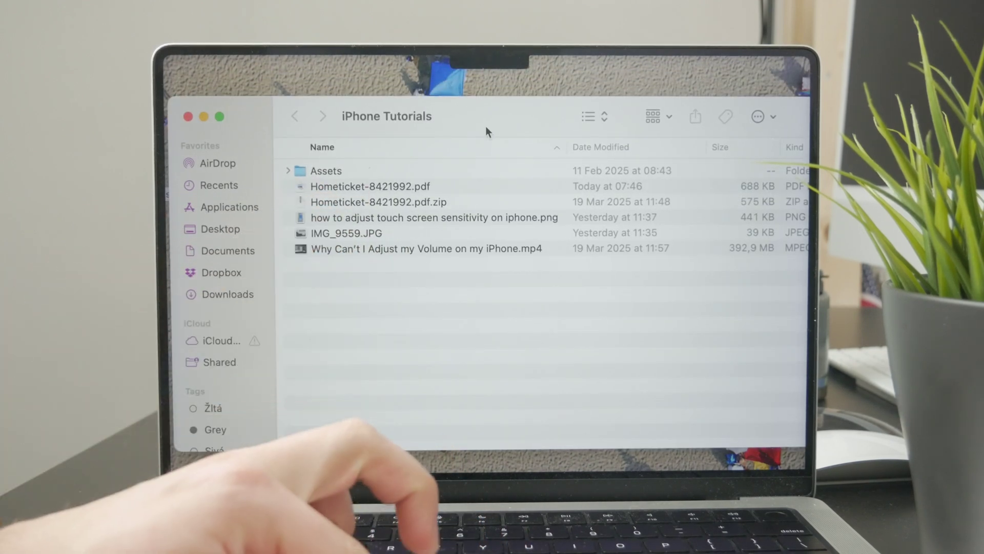
mouse_move(485, 126)
left_mouse_down()
mouse_move(227, 135)
mouse_move(228, 123)
left_mouse_up()
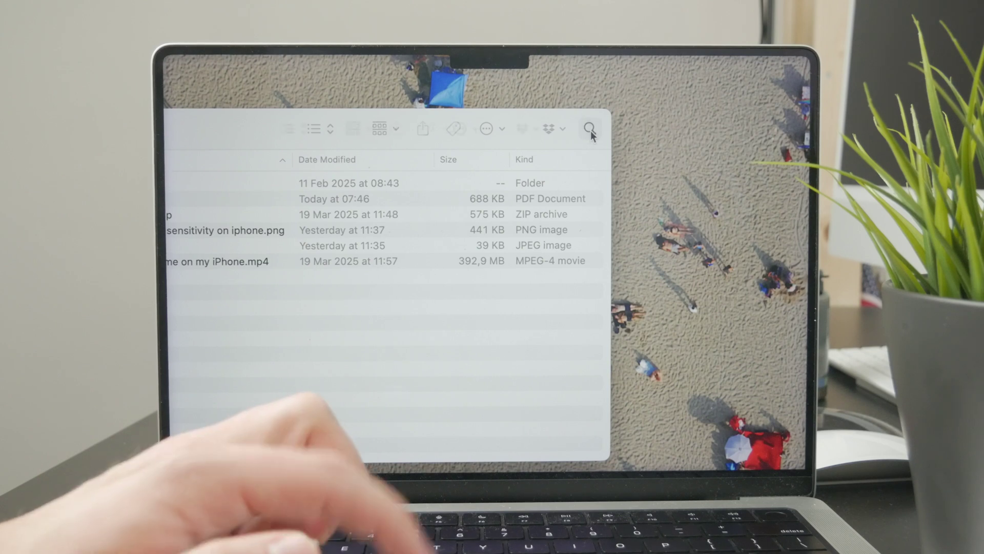
Search This Mac for 'pdf' and filter the results to the PDF document kind
left_click(590, 128)
type("pdf")
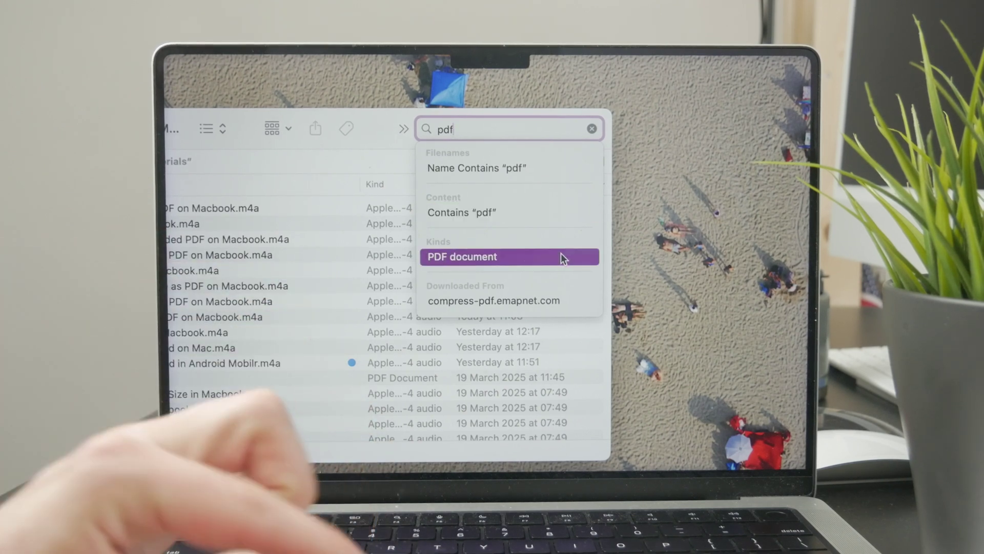
left_click(560, 253)
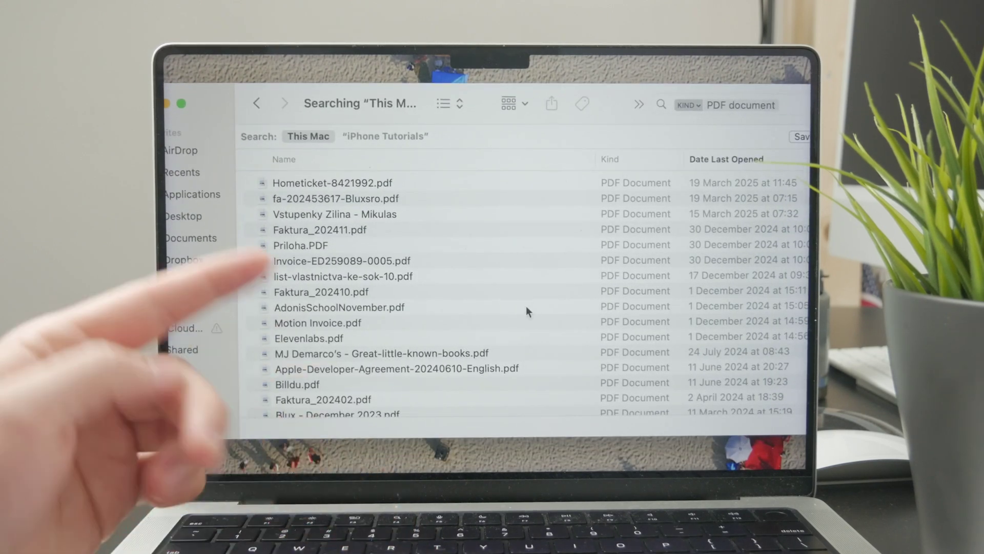
scroll(526, 305, "down", 3)
scroll(526, 305, "down", 3)
scroll(526, 305, "down", 3)
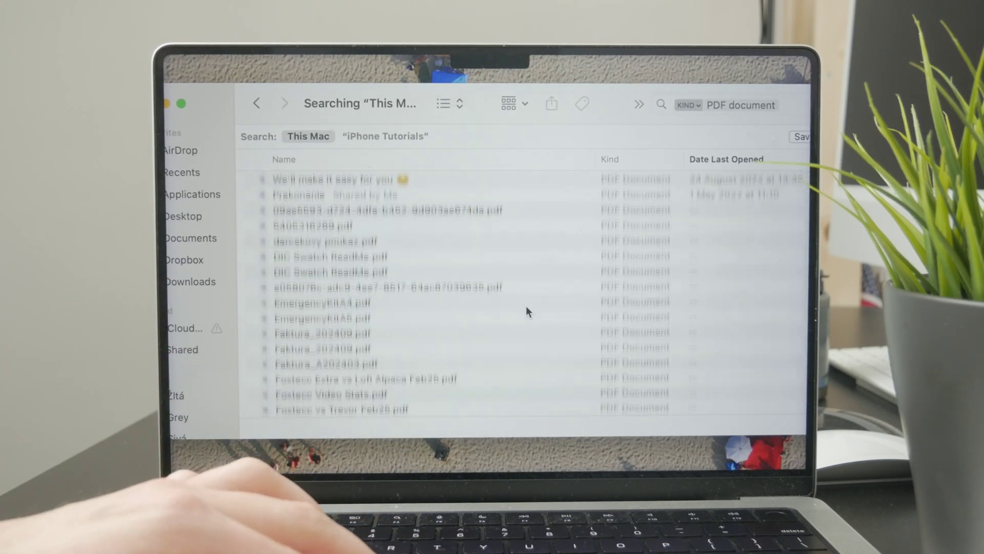
scroll(526, 306, "down", 2)
scroll(526, 305, "down", 1)
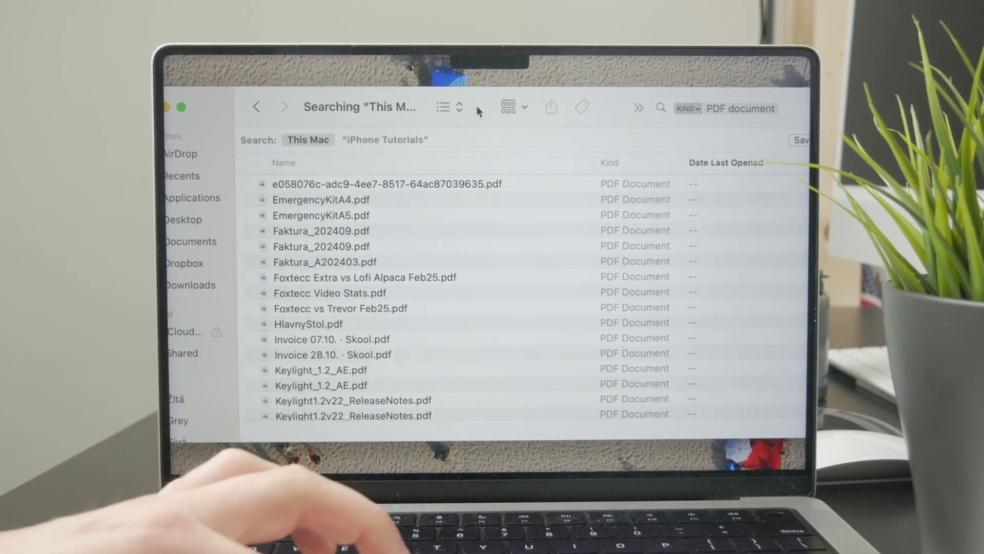
Reposition the PDF results window toward the centre, then close the search window with Cmd+W
left_click_drag(477, 106, 385, 104)
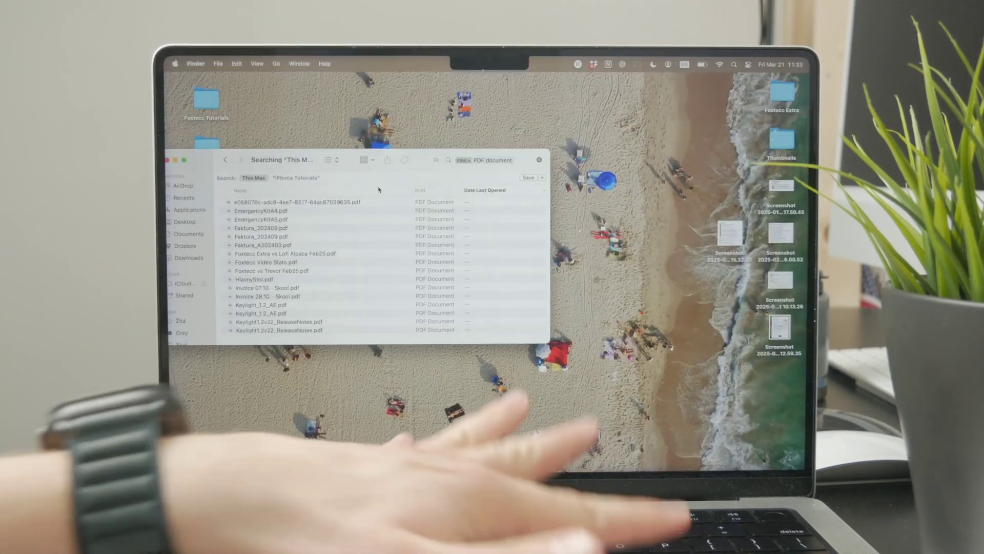
left_click_drag(333, 164, 465, 170)
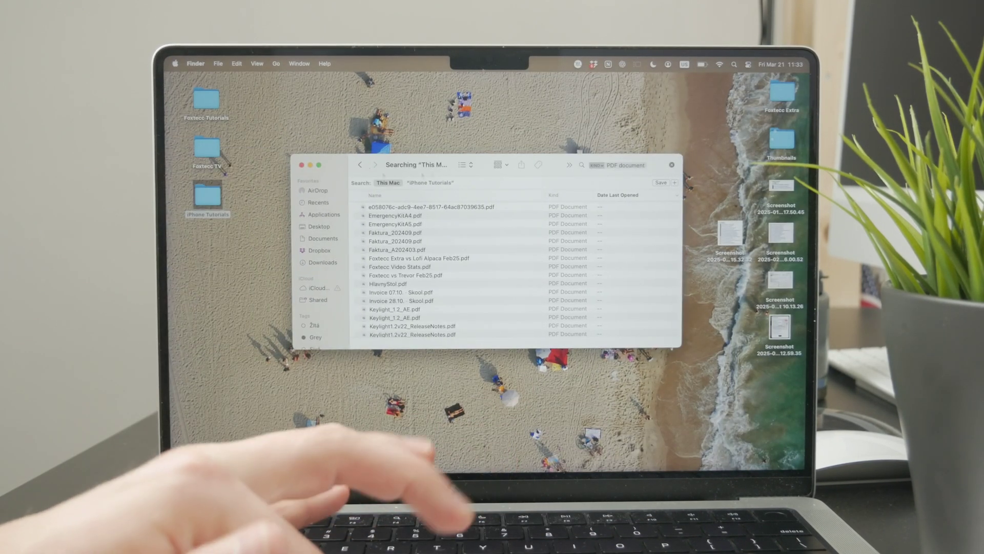
key("super+w")
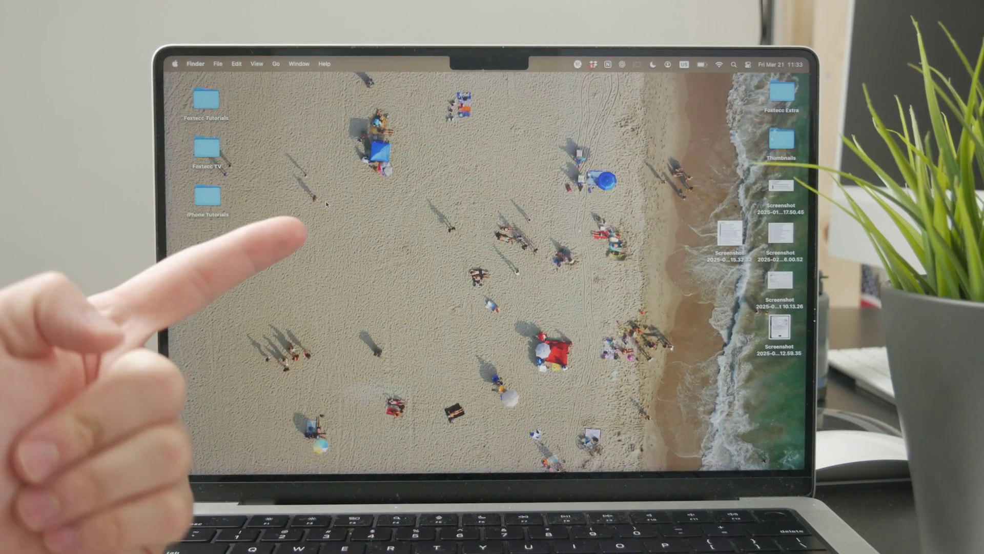
Reopen iPhone Tutorials, visit iCloud Drive's PDF Editor folder and back, then close the window
double_click(206, 198)
left_click_drag(276, 176, 462, 176)
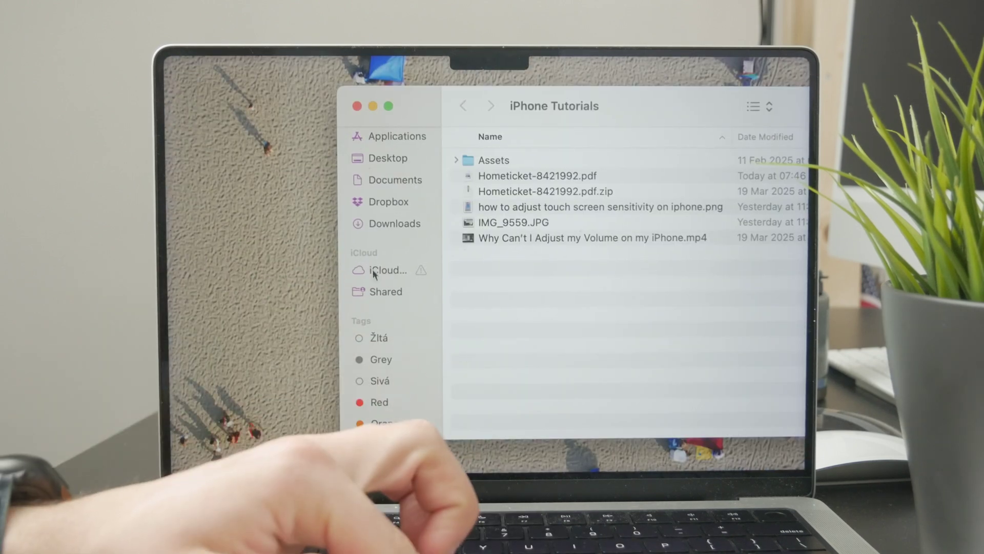
left_click(377, 270)
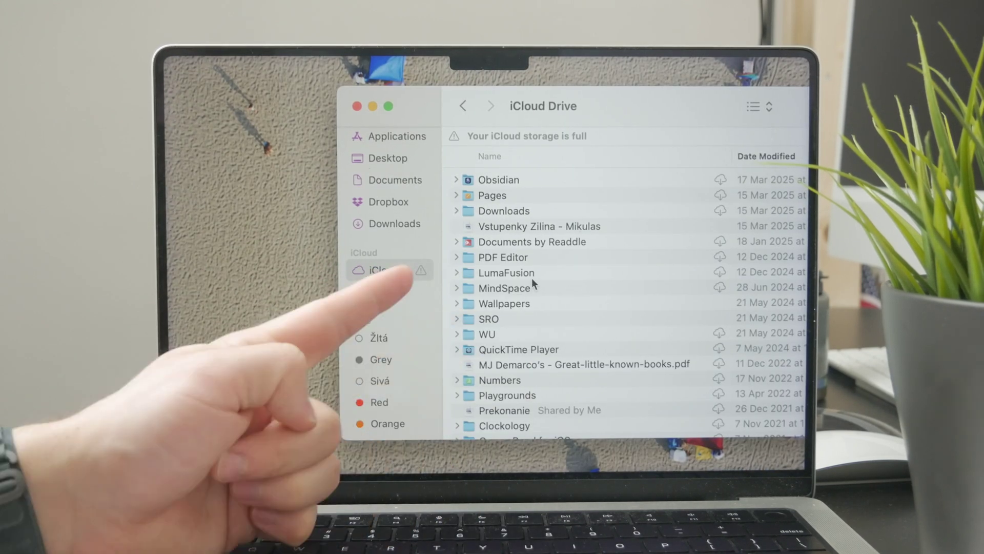
double_click(537, 257)
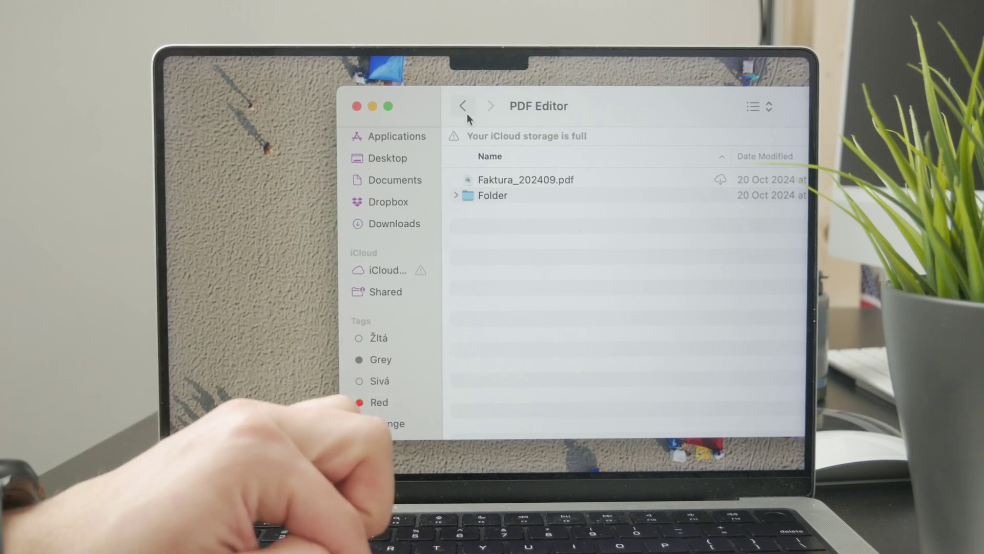
left_click(464, 106)
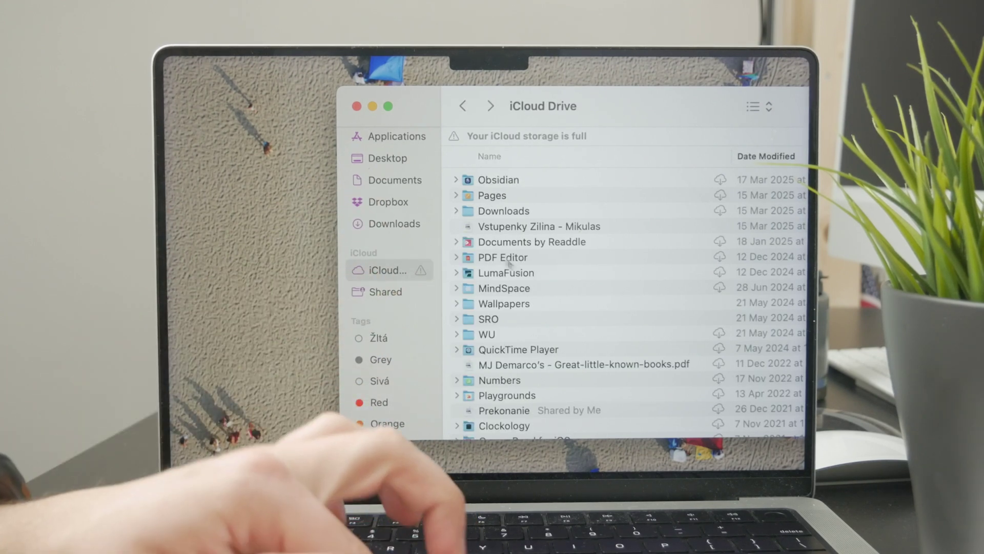
left_click(357, 106)
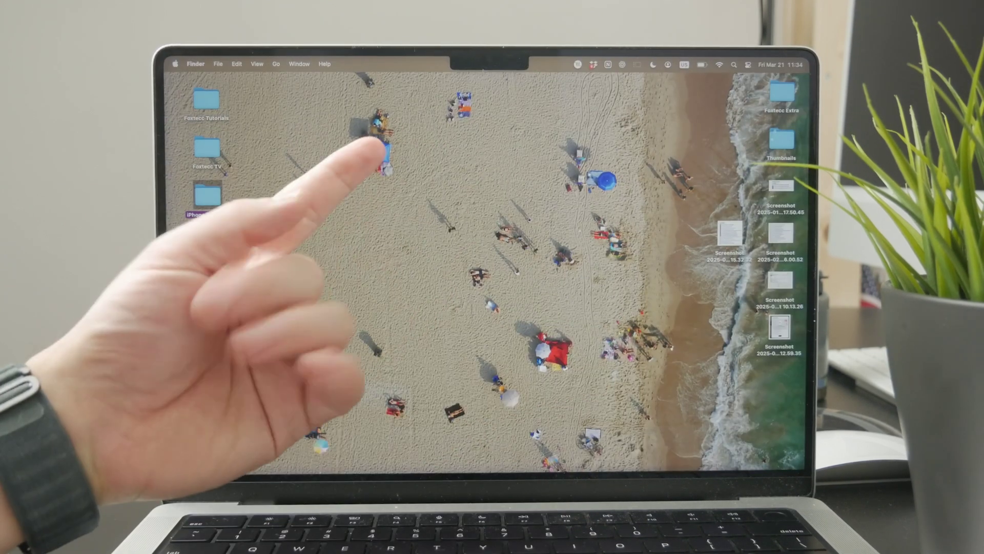